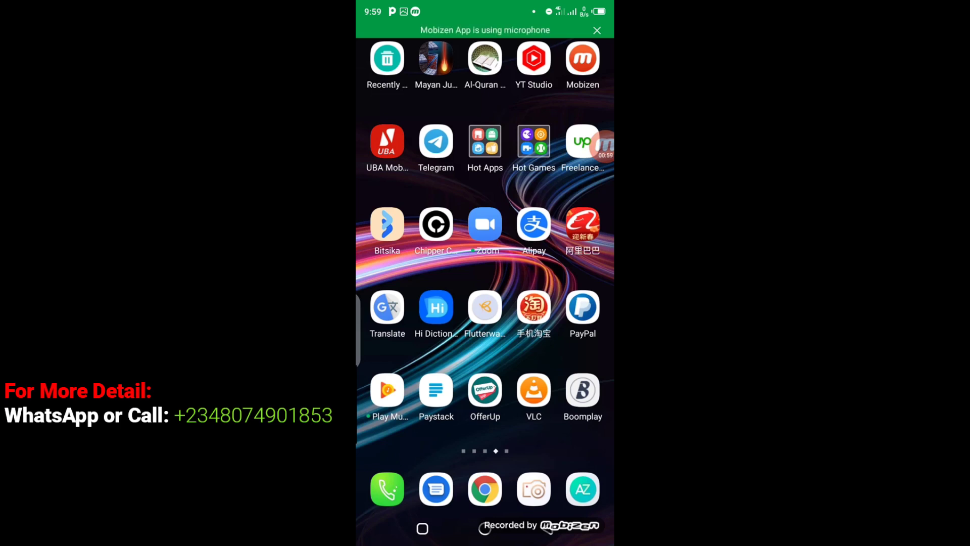
- Launch 1688 and open the mini sewing-machine listing from its home feed
click(582, 224)
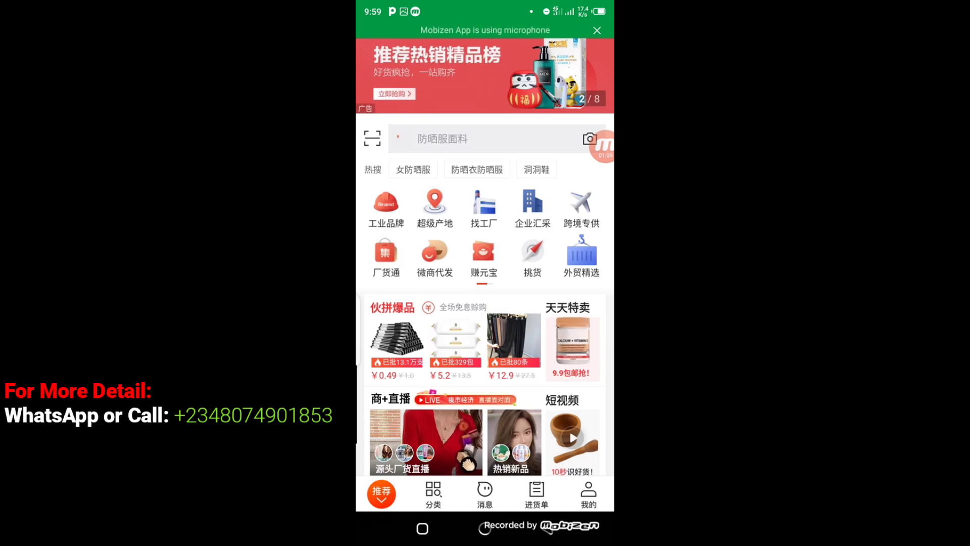
scroll(486, 304, down, 5)
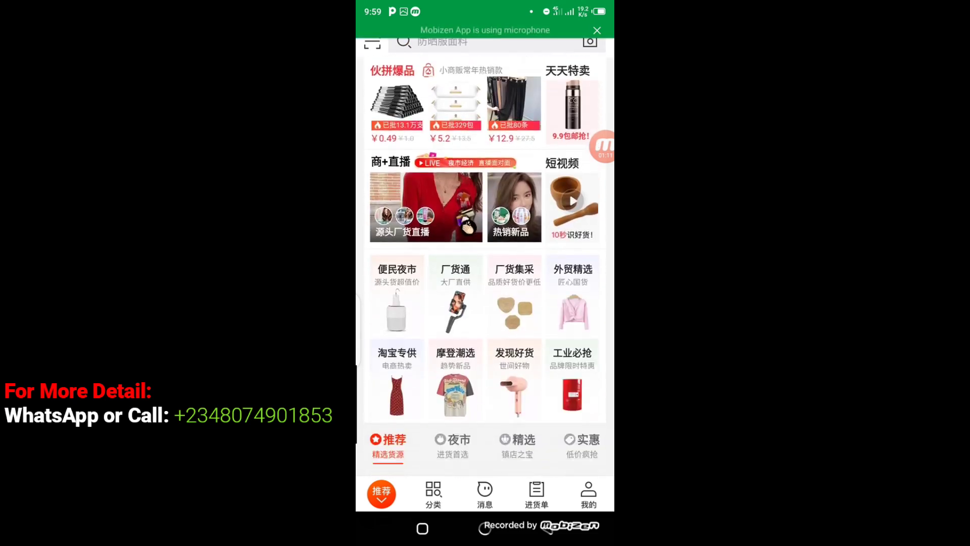
scroll(485, 304, down, 5)
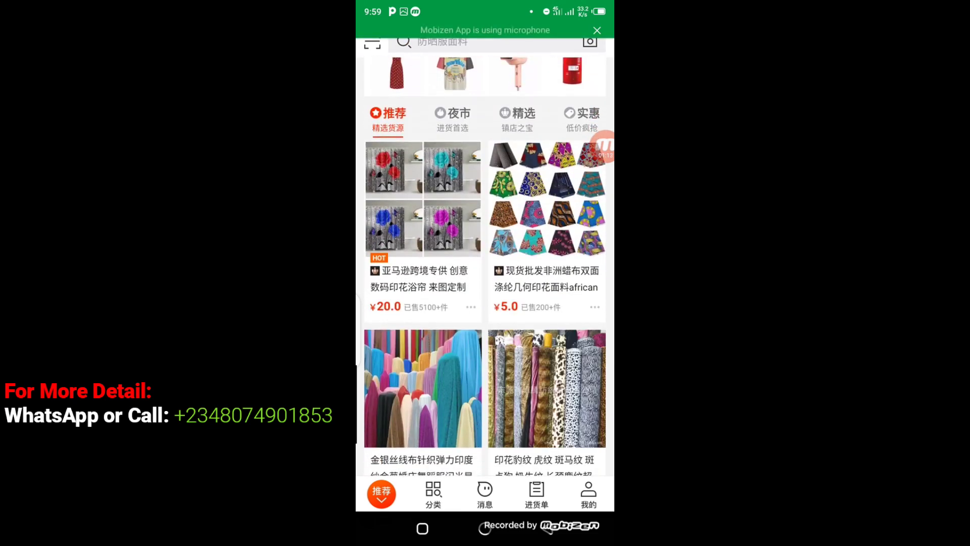
scroll(485, 304, down, 2)
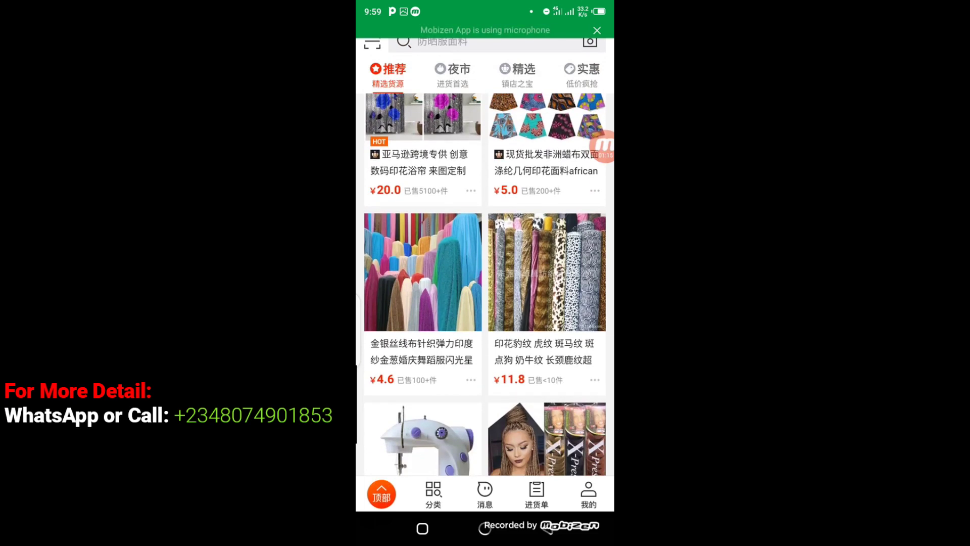
scroll(485, 285, up, 1)
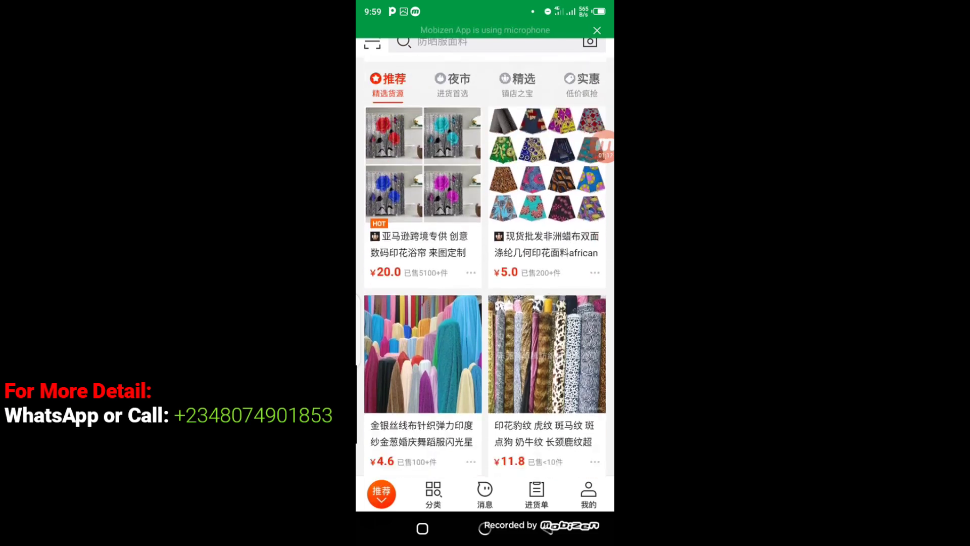
scroll(485, 284, down, 5)
scroll(485, 285, up, 1)
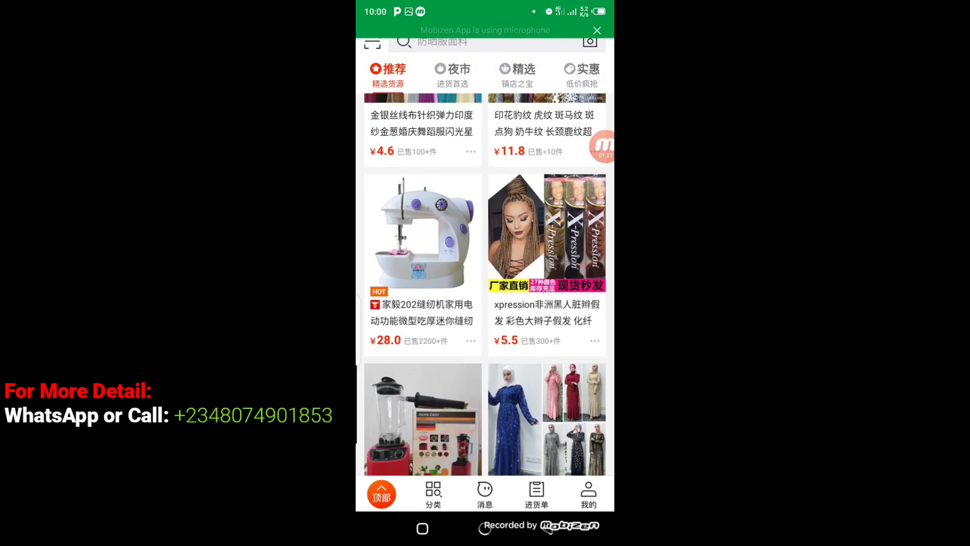
click(422, 258)
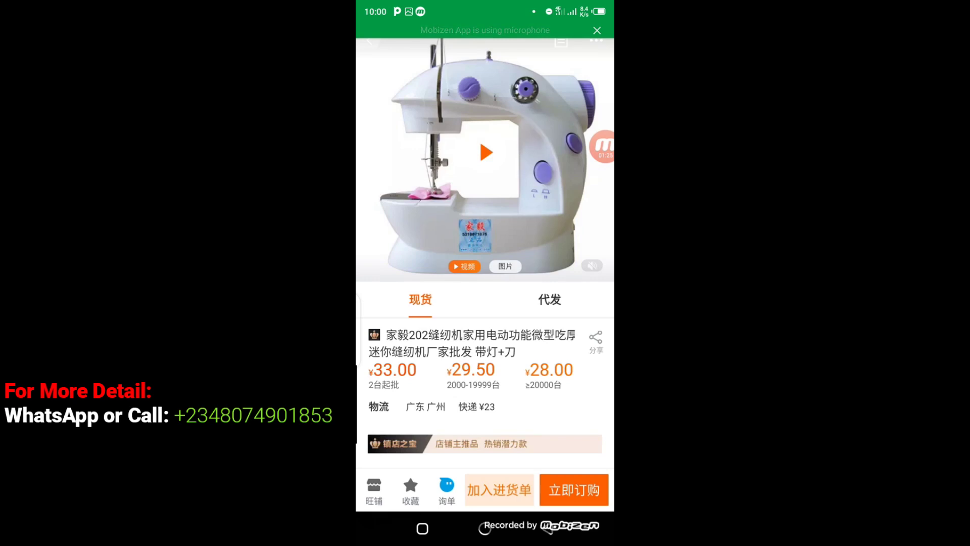
scroll(485, 253, down, 5)
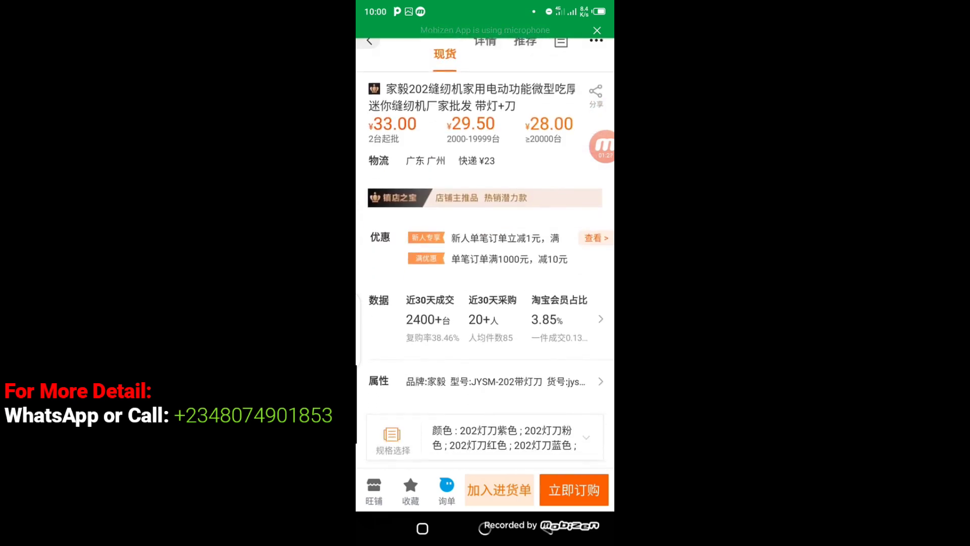
scroll(485, 266, down, 5)
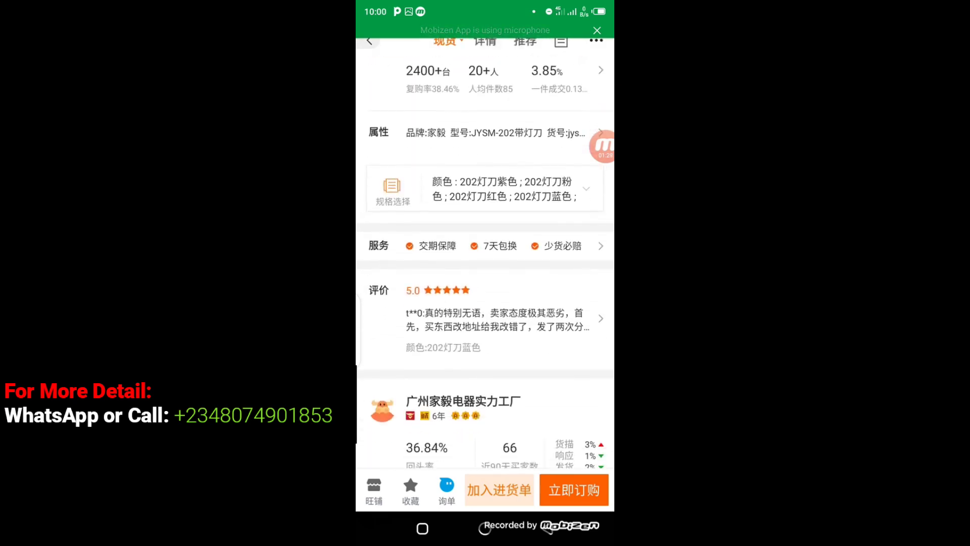
scroll(485, 262, up, 5)
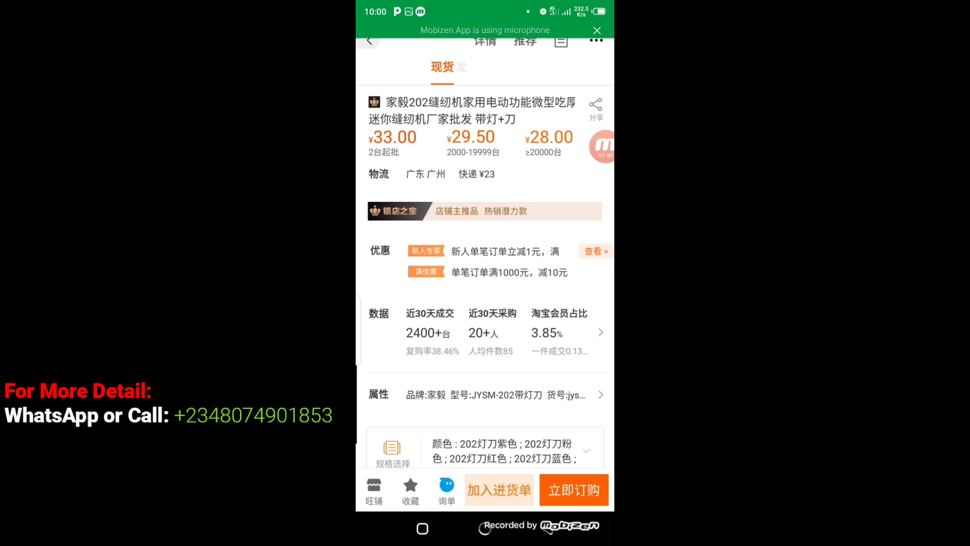
- Screenshot the sewing machine's product page using the quick settings panel
drag(485, 4, 486, 379)
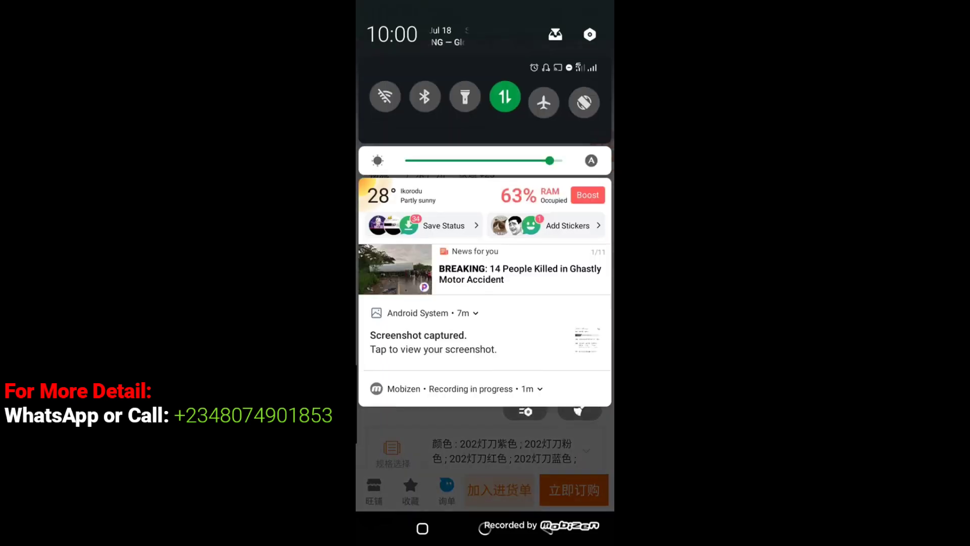
mouse_move(485, 189)
mouse_down()
mouse_move(485, 416)
mouse_move(485, 76)
mouse_up()
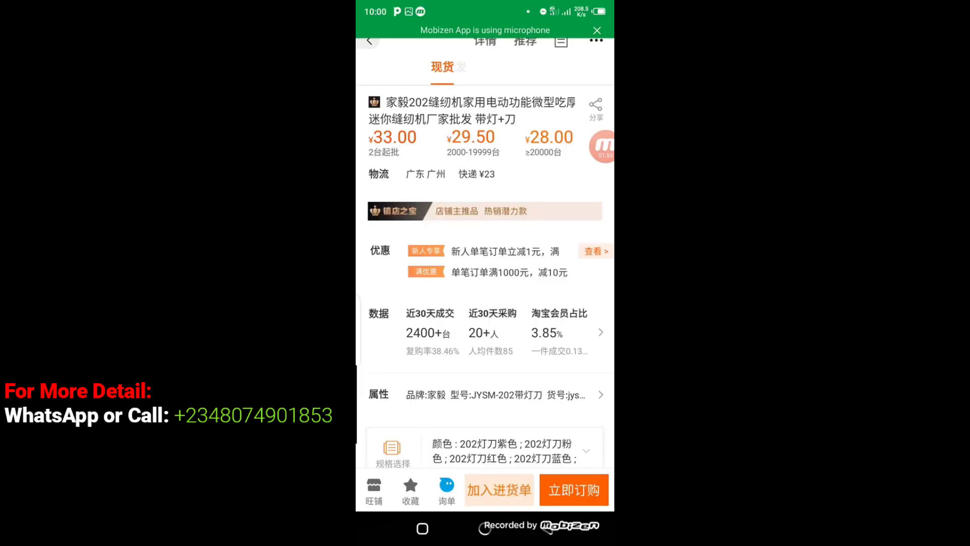
key(Print)
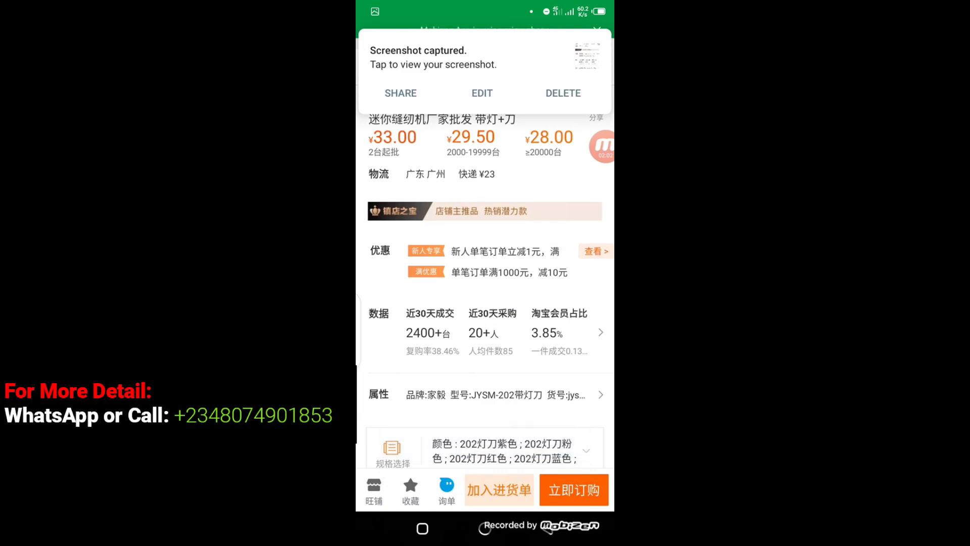
- Leave 1688 and launch WeChat from the home screen
click(485, 529)
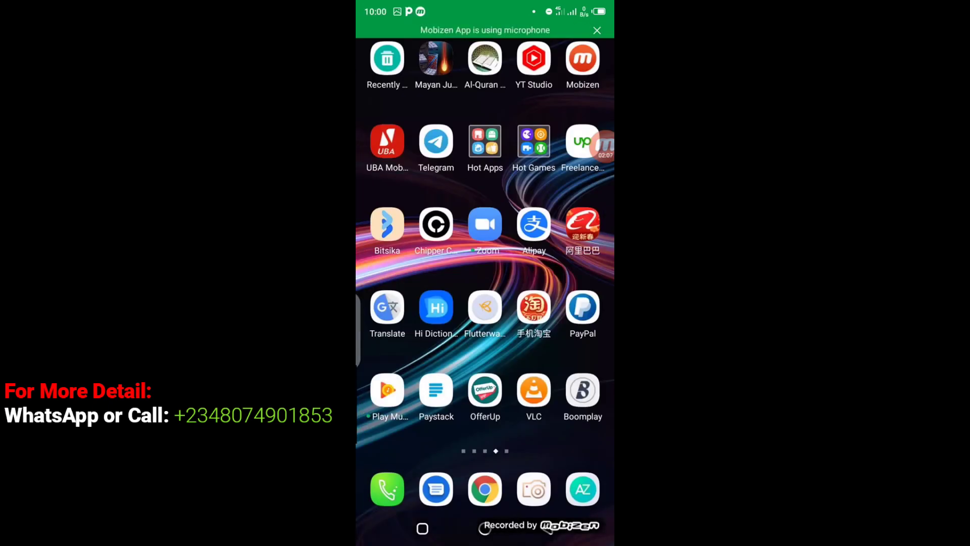
mouse_move(561, 265)
mouse_down()
mouse_move(410, 266)
mouse_move(561, 266)
mouse_up()
drag(409, 266, 561, 266)
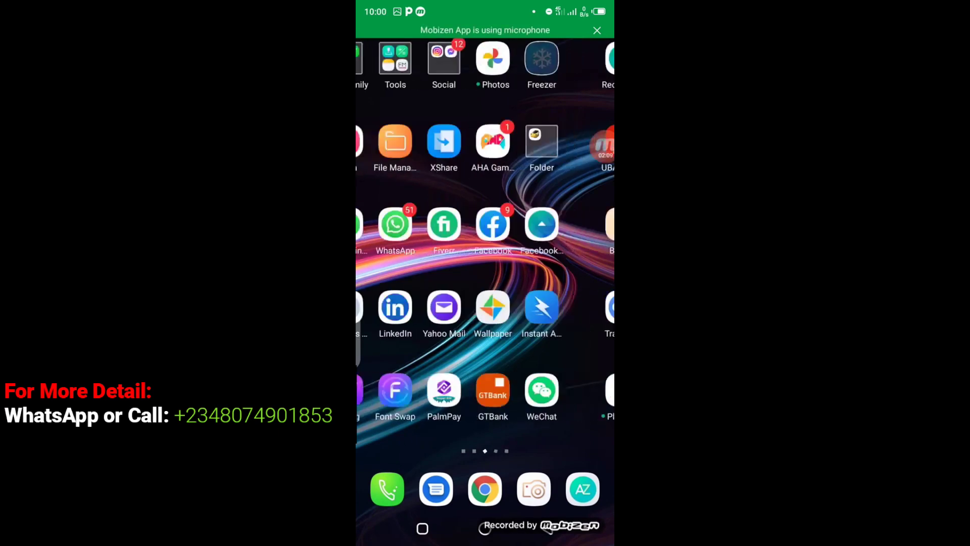
click(582, 390)
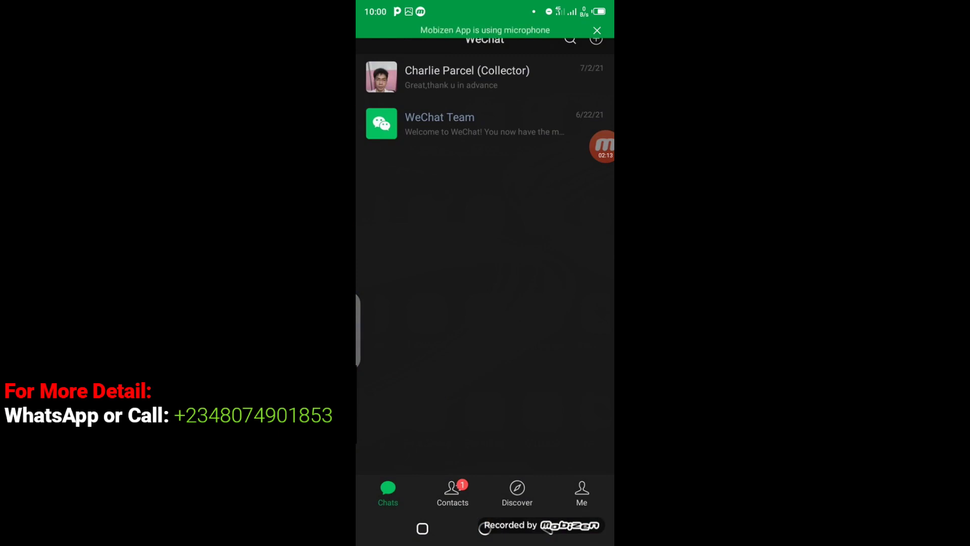
- Open Scan from Discover and switch it to Translate mode
click(517, 493)
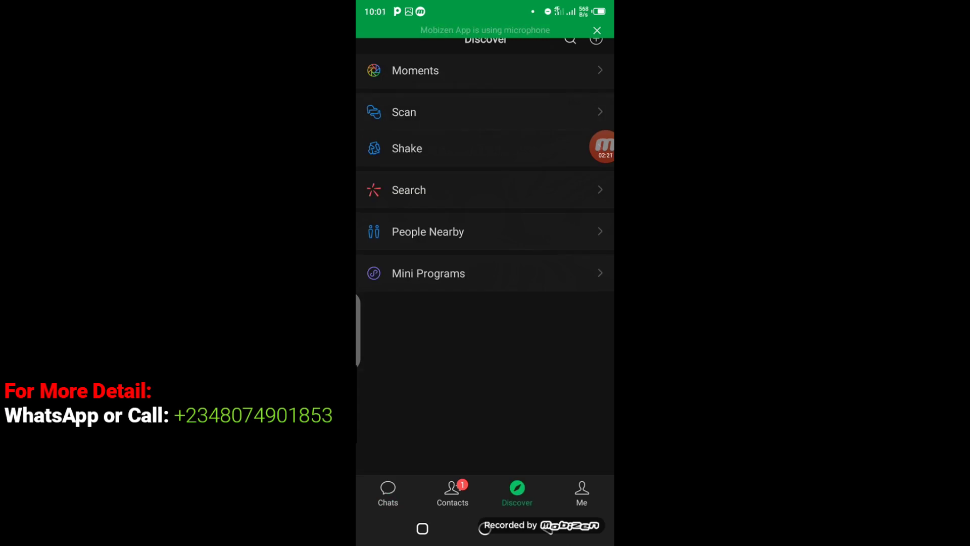
click(404, 112)
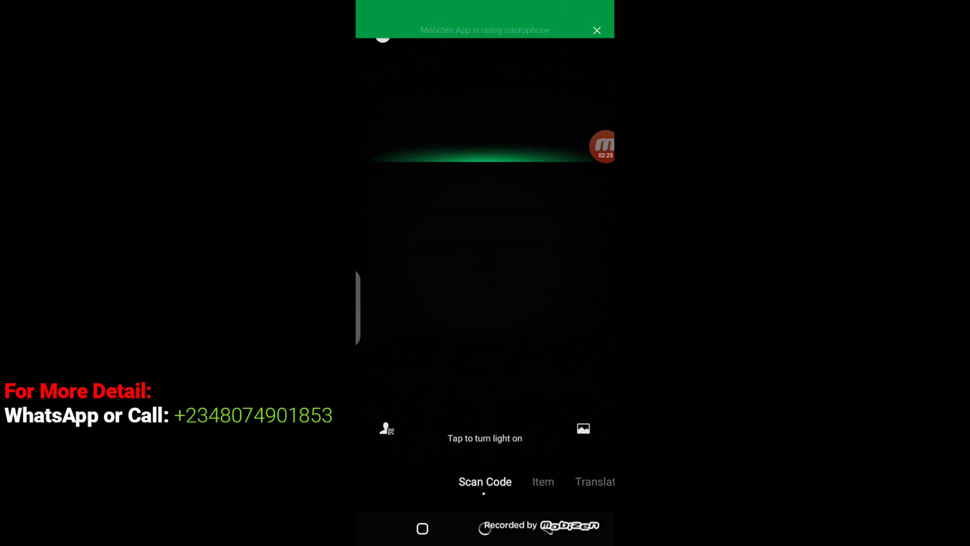
click(543, 481)
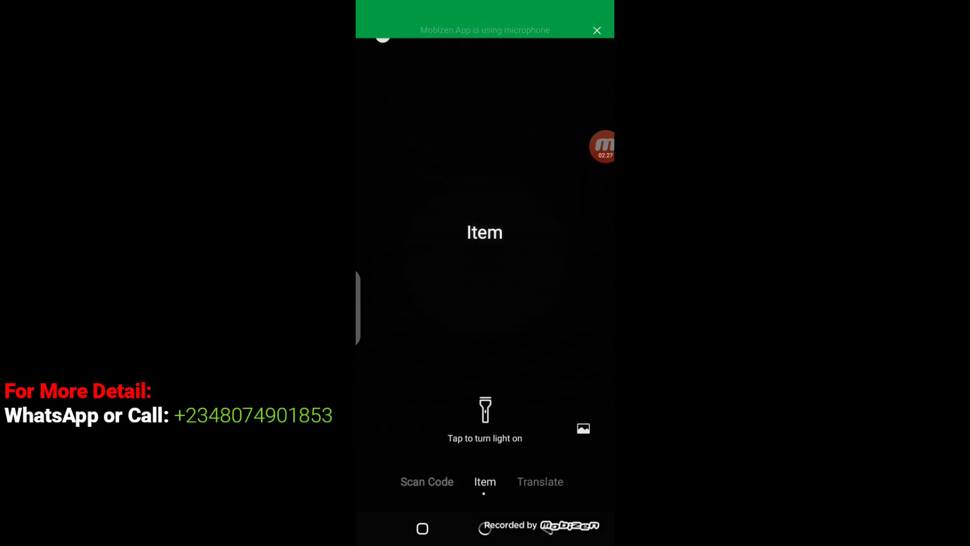
click(539, 482)
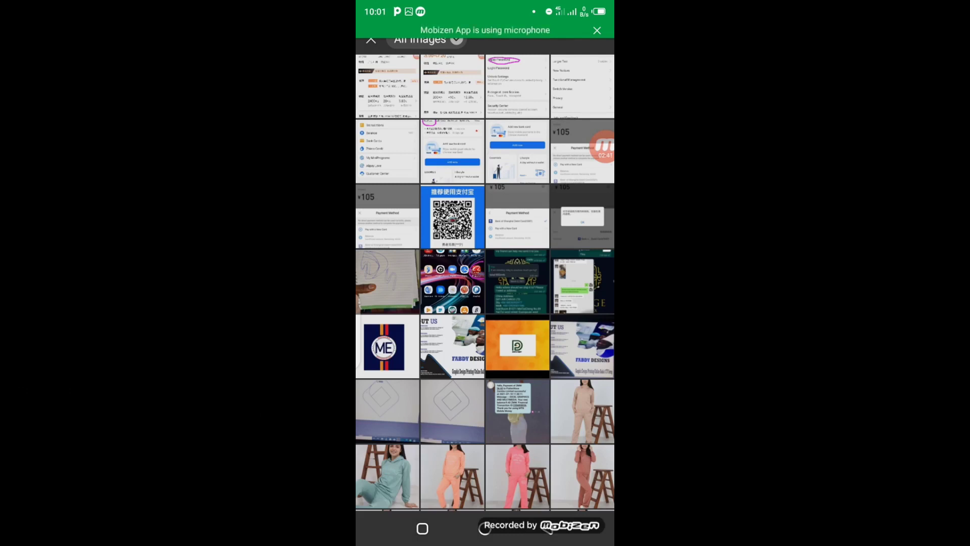
- Close WeChat's image gallery with Back
key(Escape)
key(Escape)
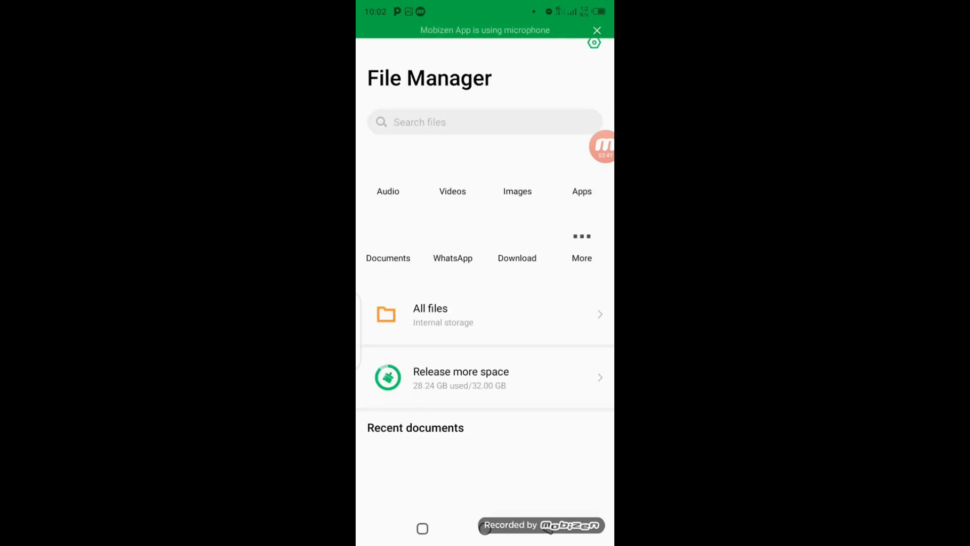
- Check Download, then open the WeChat folder under Images in File Manager
click(518, 236)
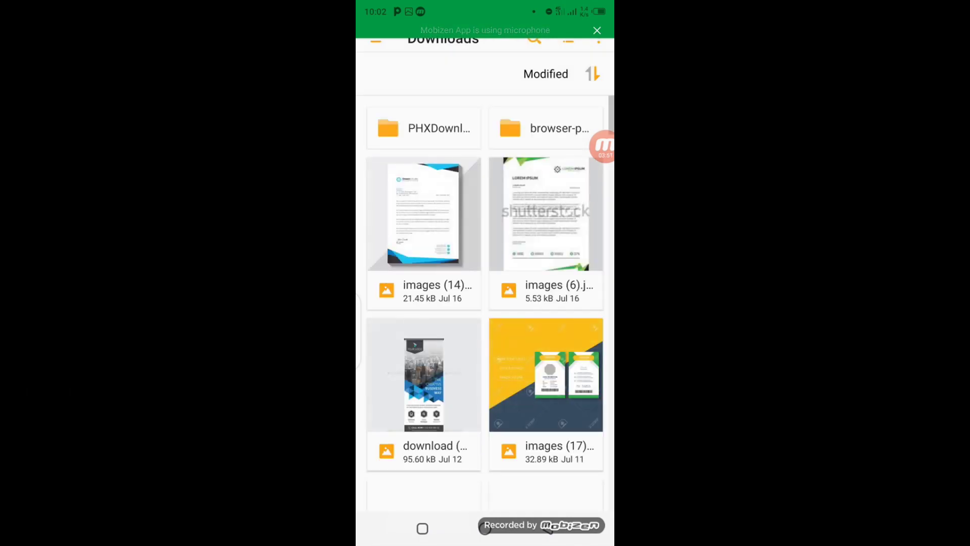
click(546, 528)
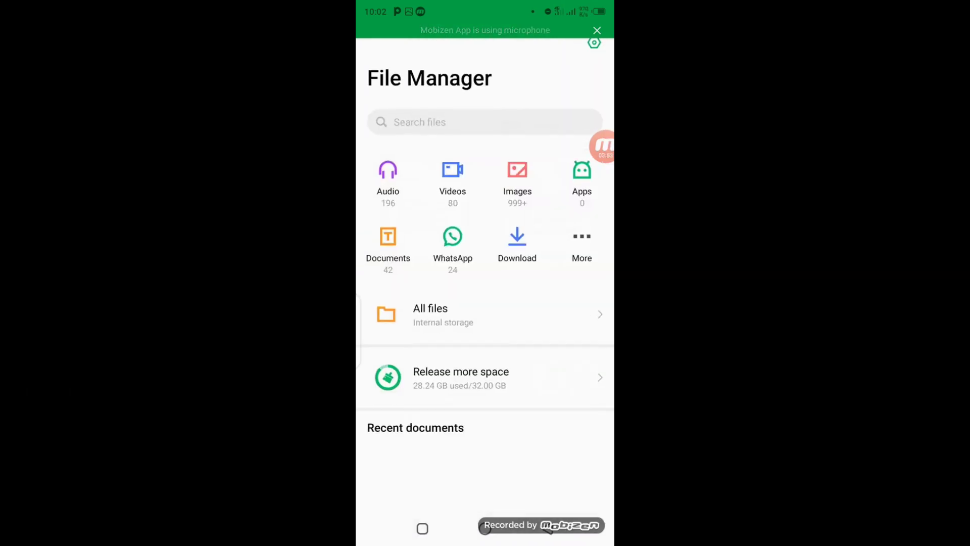
click(516, 169)
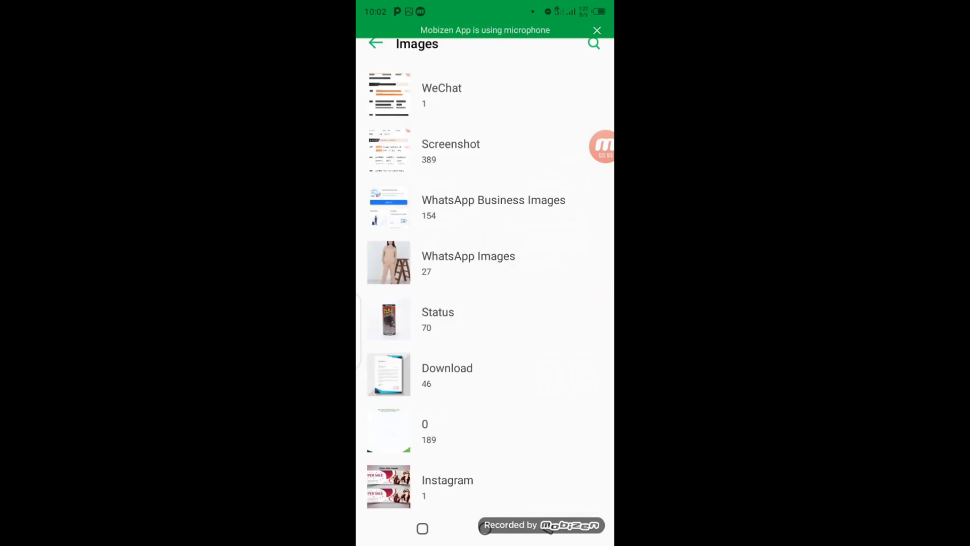
click(454, 95)
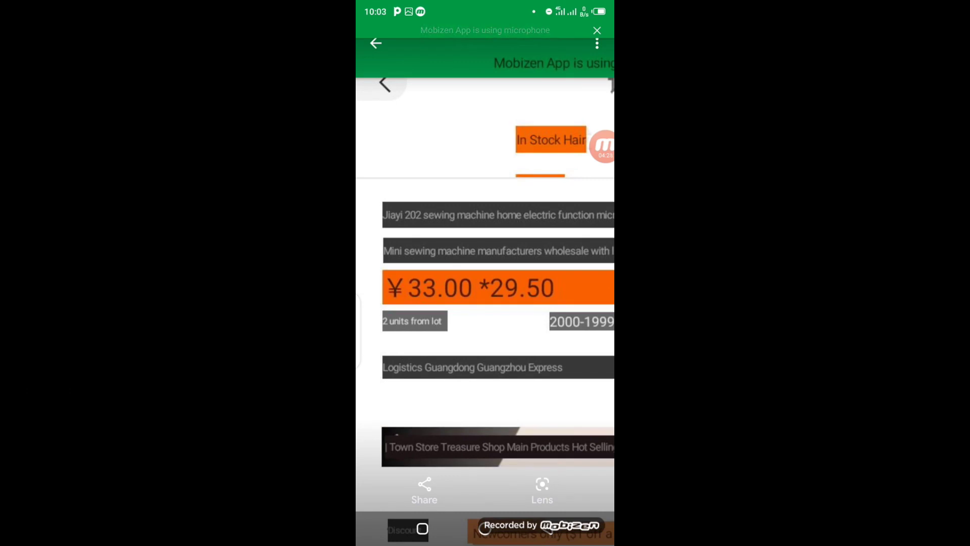
scroll(485, 292, down, 3)
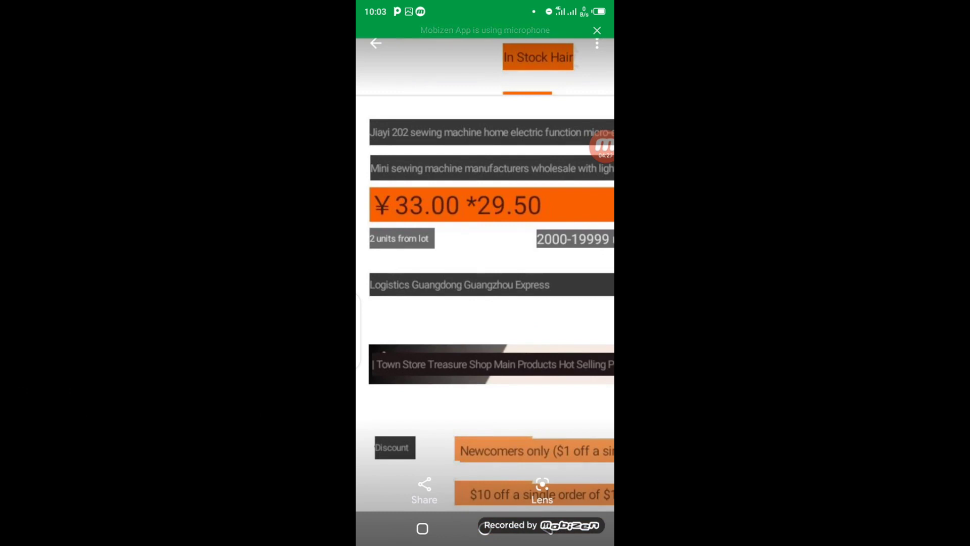
scroll(485, 273, right, 3)
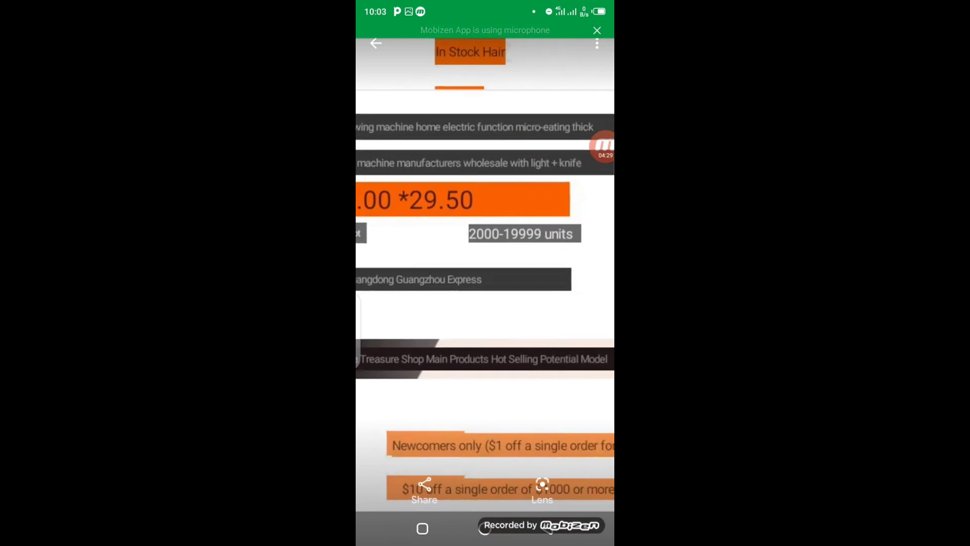
scroll(485, 273, left, 3)
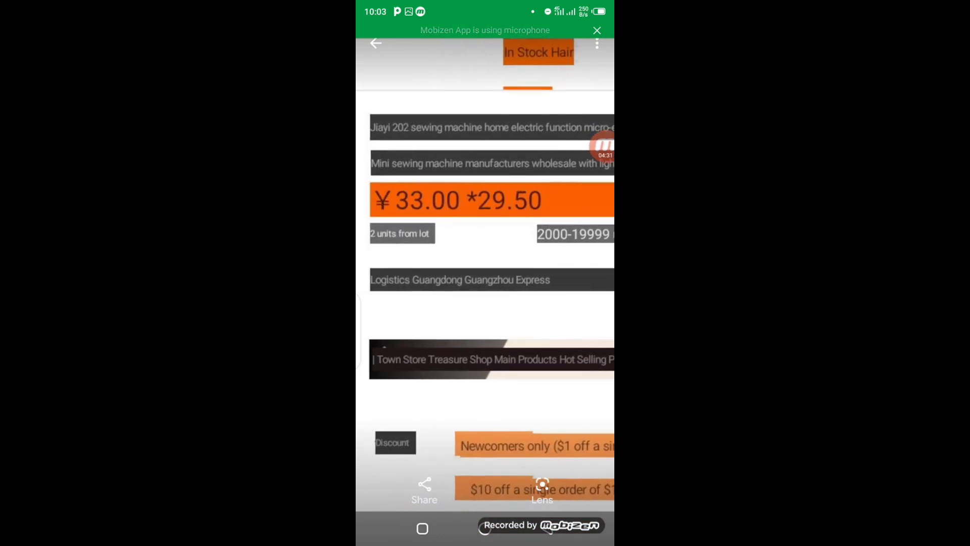
scroll(485, 273, down, 3)
scroll(485, 273, right, 2)
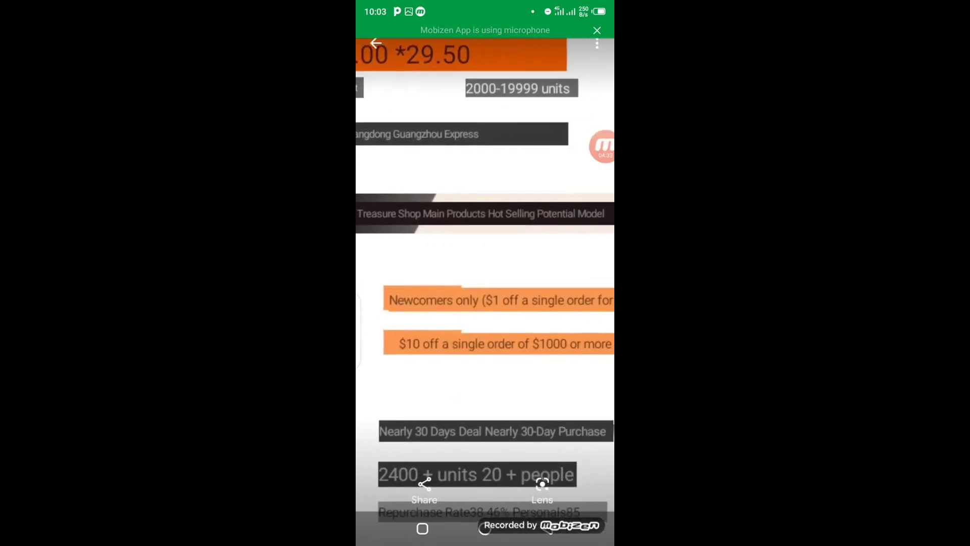
scroll(485, 273, down, 3)
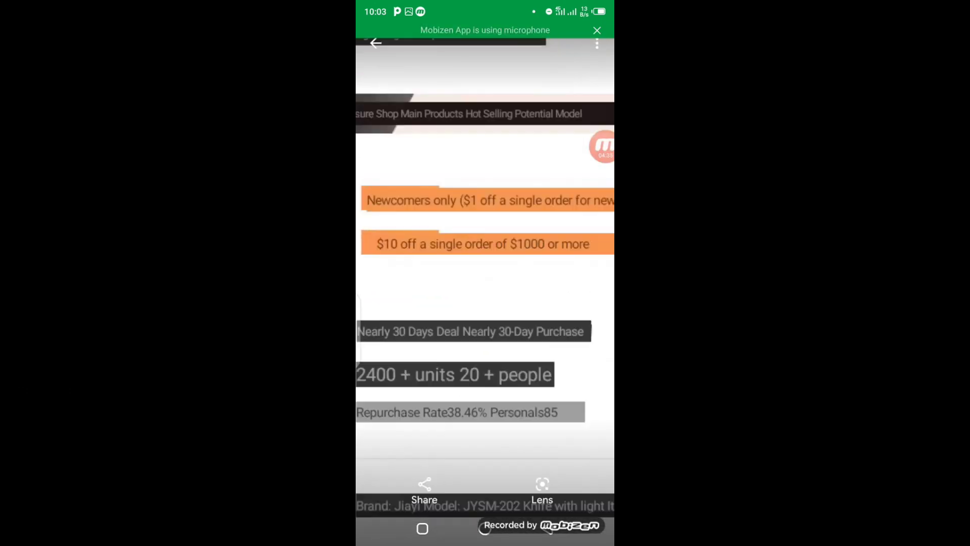
scroll(485, 273, right, 3)
scroll(485, 273, down, 3)
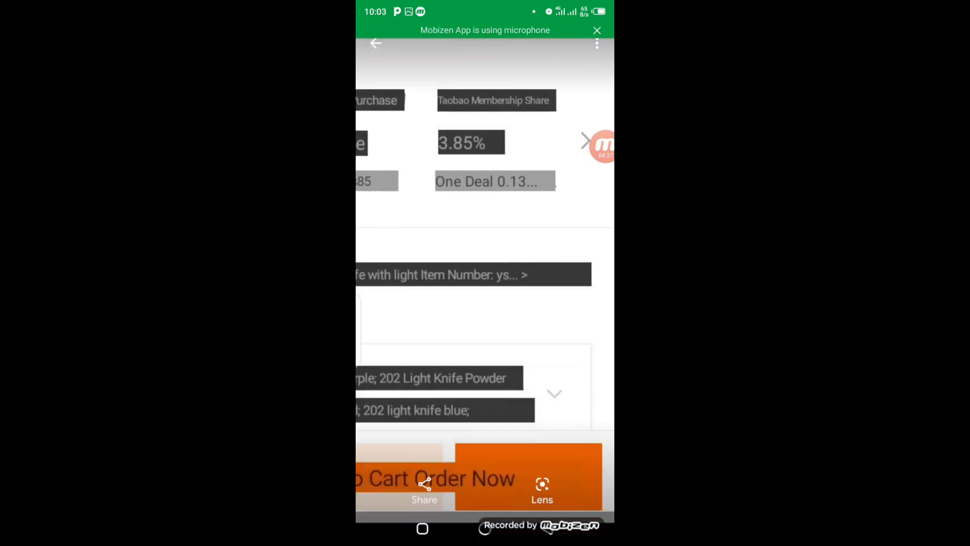
scroll(485, 273, left, 1)
scroll(485, 273, left, 3)
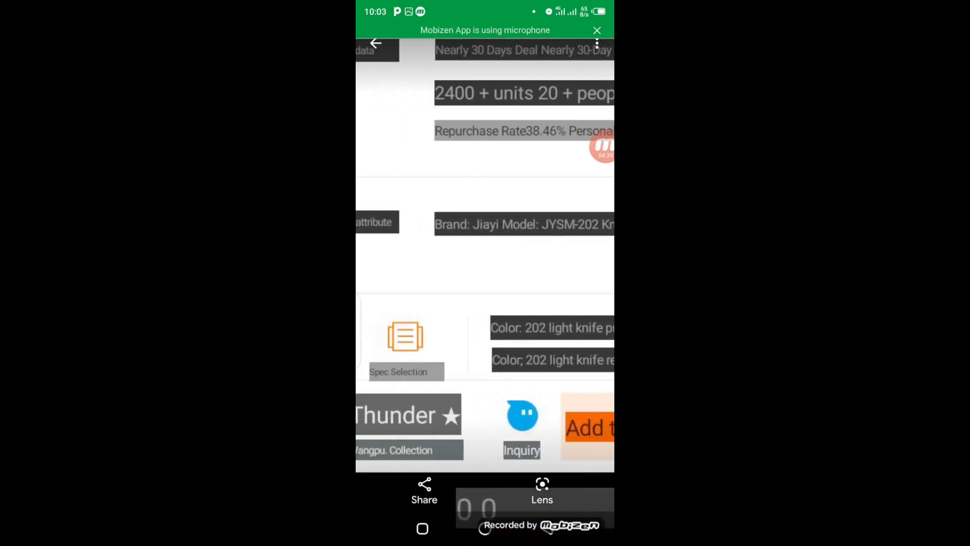
scroll(485, 272, up, 2)
scroll(485, 273, up, 5)
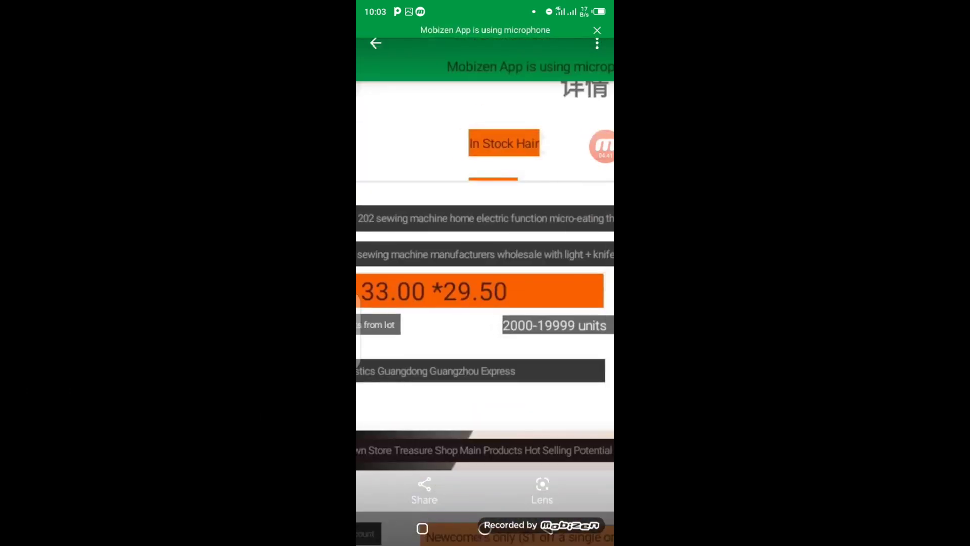